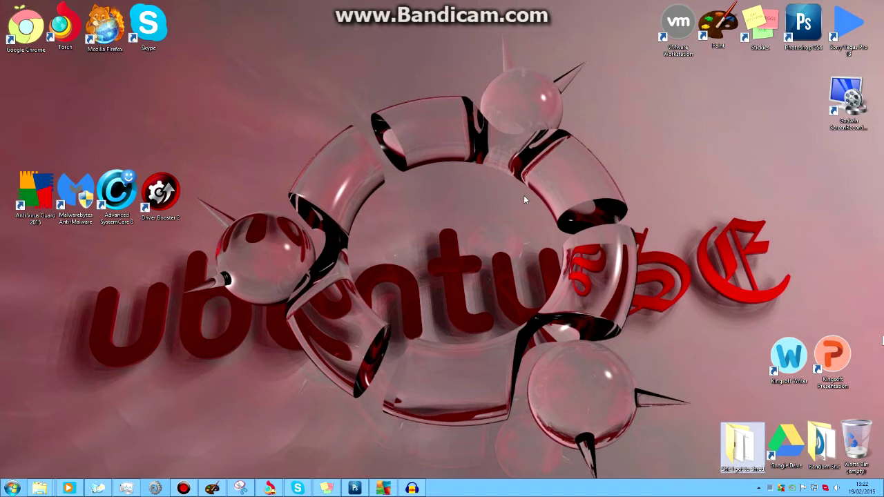
Tidy the desktop windows and enter 'AppData' in the Run dialog
{"action": "left_click", "coordinate": [234, 371]}
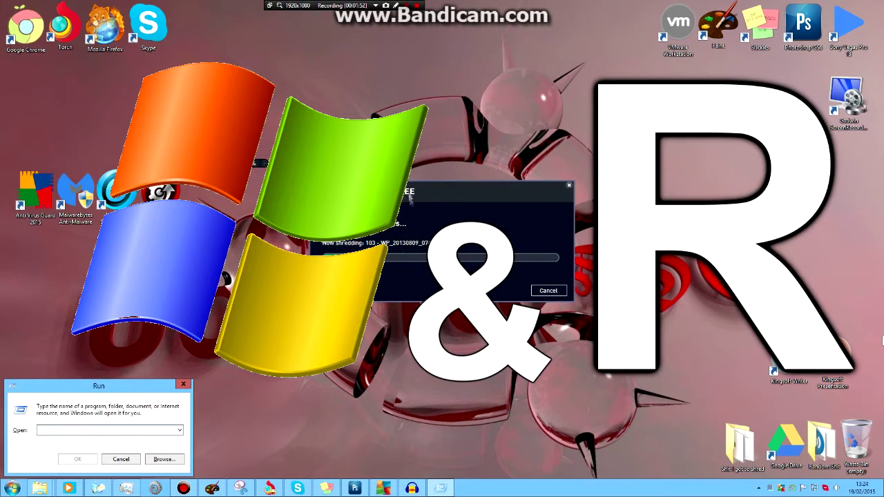
{"action": "left_click_drag", "start_coordinate": [409, 199], "coordinate": [609, 214]}
{"action": "left_click_drag", "start_coordinate": [128, 386], "coordinate": [206, 298]}
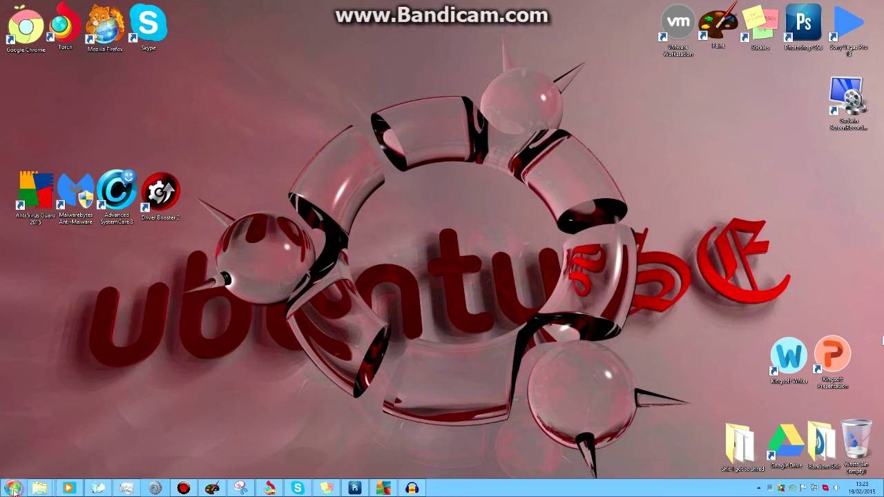
{"action": "left_click", "coordinate": [12, 488]}
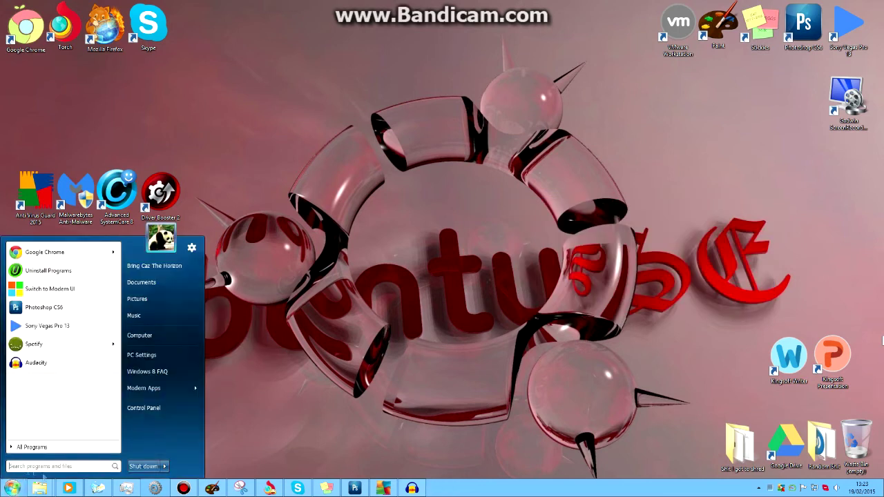
{"action": "left_click", "coordinate": [275, 417]}
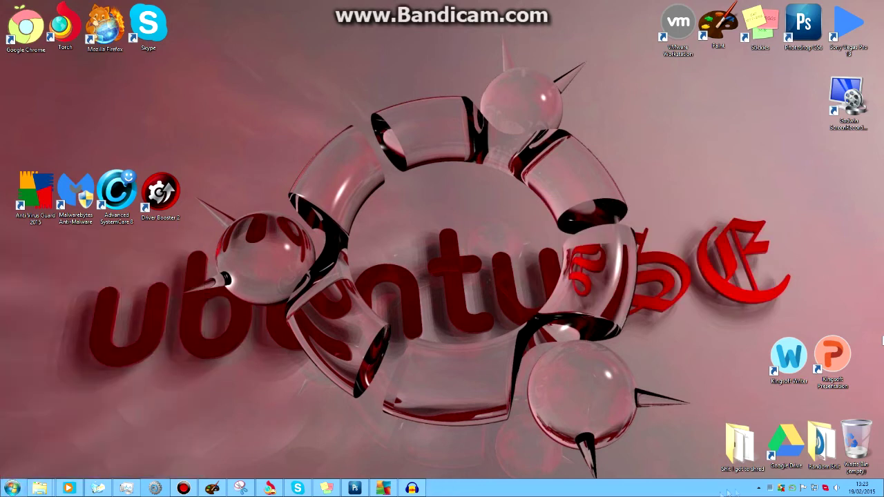
{"action": "key", "text": "super+r"}
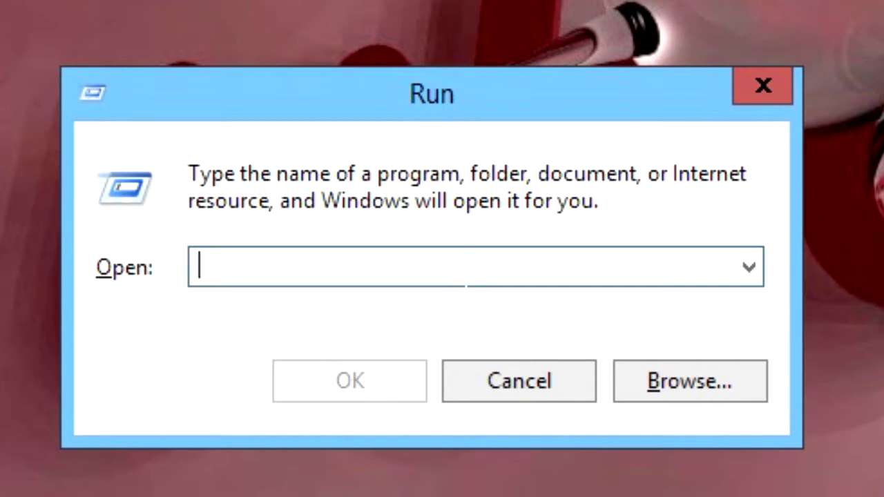
{"action": "type", "text": "AppData"}
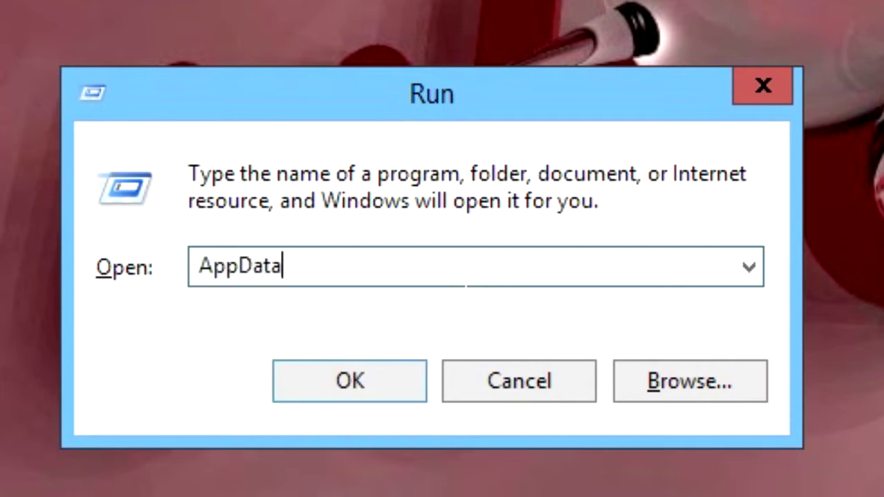
{"action": "type", "text": "ata"}
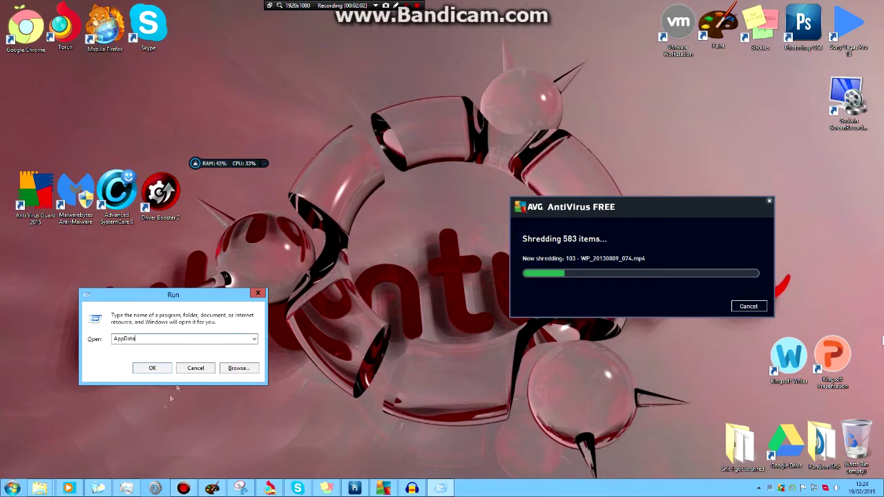
Open the Temp folder inside AppData\Local
{"action": "left_click", "coordinate": [148, 370]}
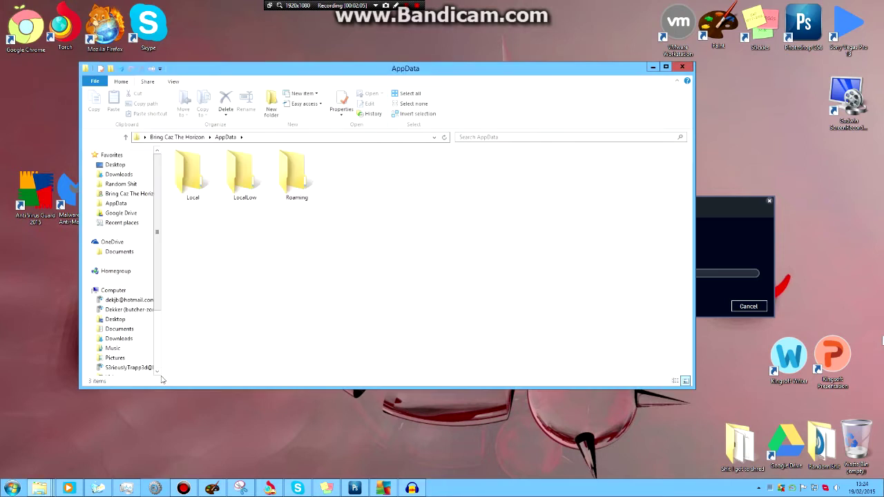
{"action": "double_click", "coordinate": [193, 174]}
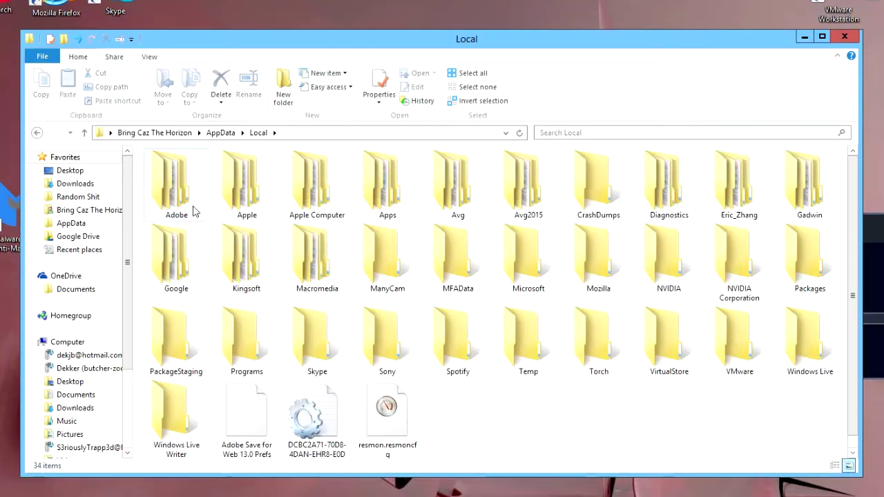
{"action": "left_click", "coordinate": [387, 281]}
{"action": "key", "text": "Right"}
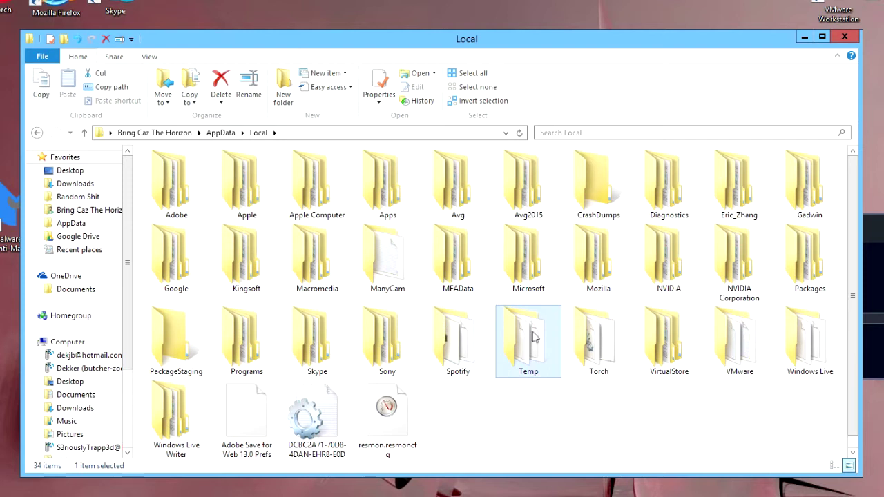
{"action": "double_click", "coordinate": [533, 334]}
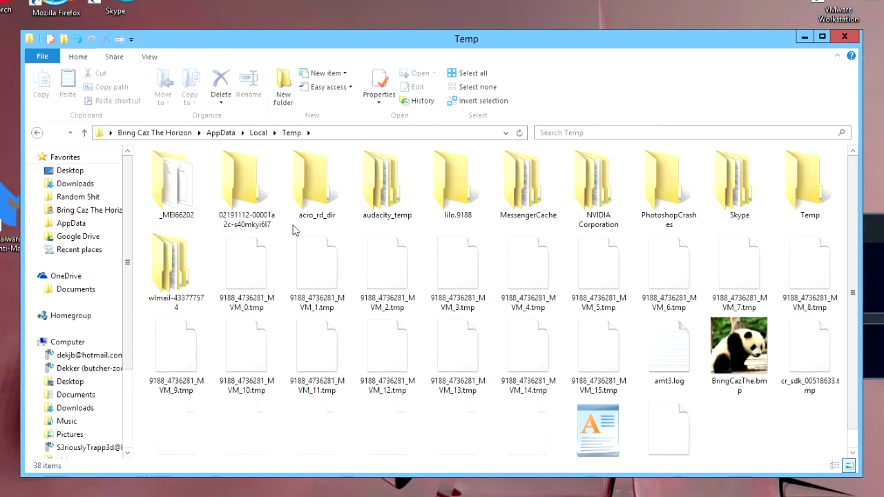
Delete everything in Temp, skipping all in-use items, and reopen it to check what remains
{"action": "key", "text": "ctrl+a"}
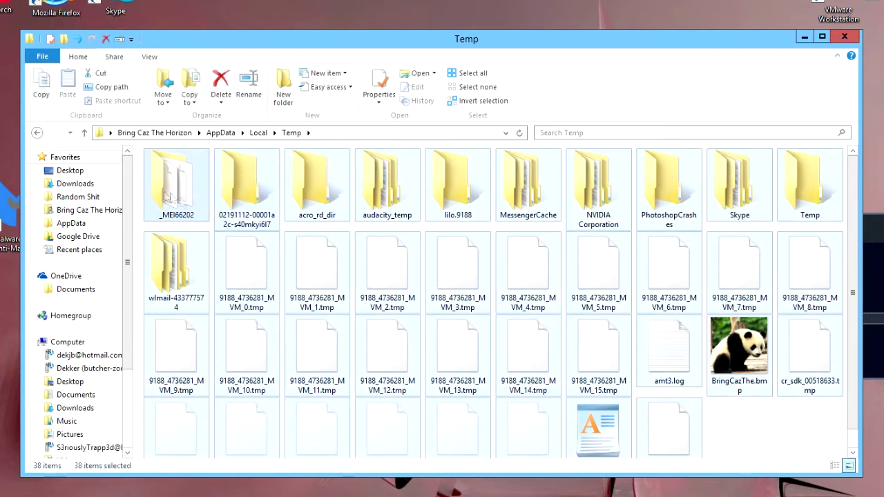
{"action": "left_click_drag", "start_coordinate": [139, 186], "coordinate": [615, 369]}
{"action": "key", "text": "ctrl+a"}
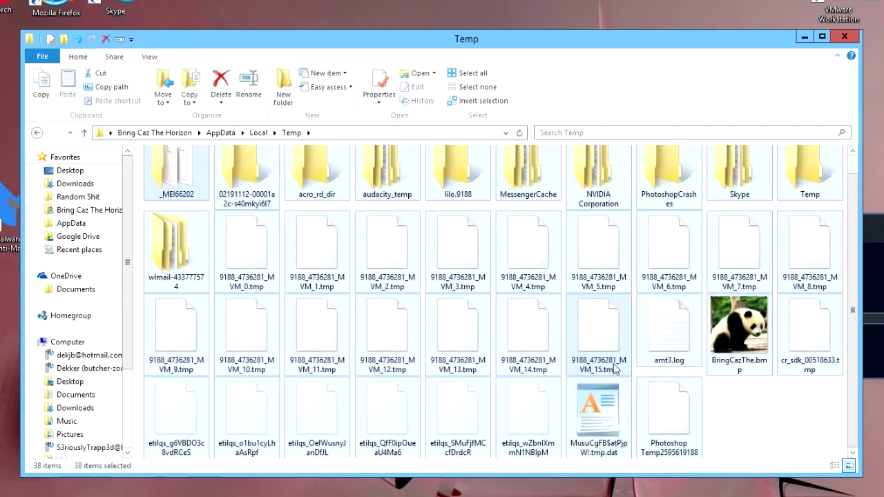
{"action": "key", "text": "Delete"}
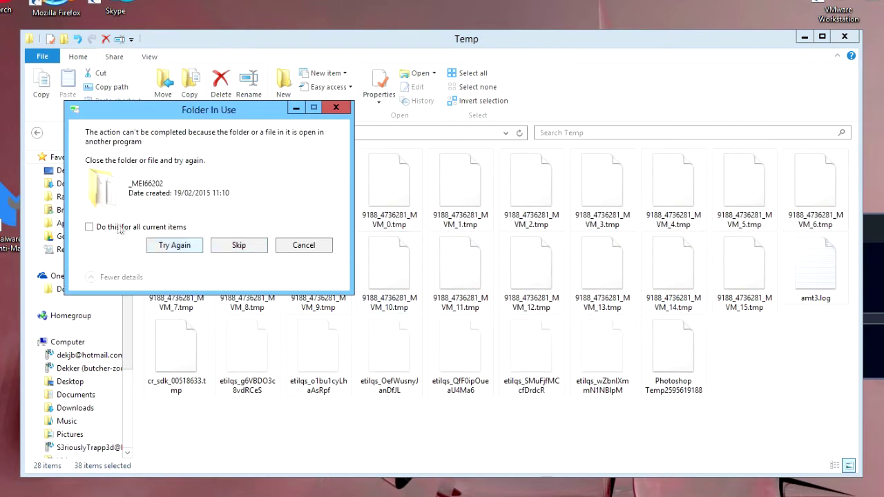
{"action": "left_click", "coordinate": [127, 226]}
{"action": "left_click", "coordinate": [239, 245]}
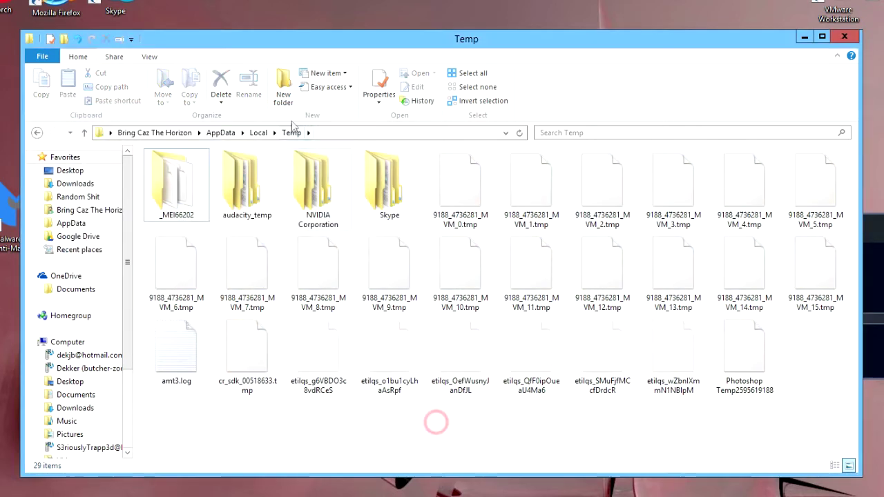
{"action": "left_click", "coordinate": [257, 132]}
{"action": "double_click", "coordinate": [523, 321]}
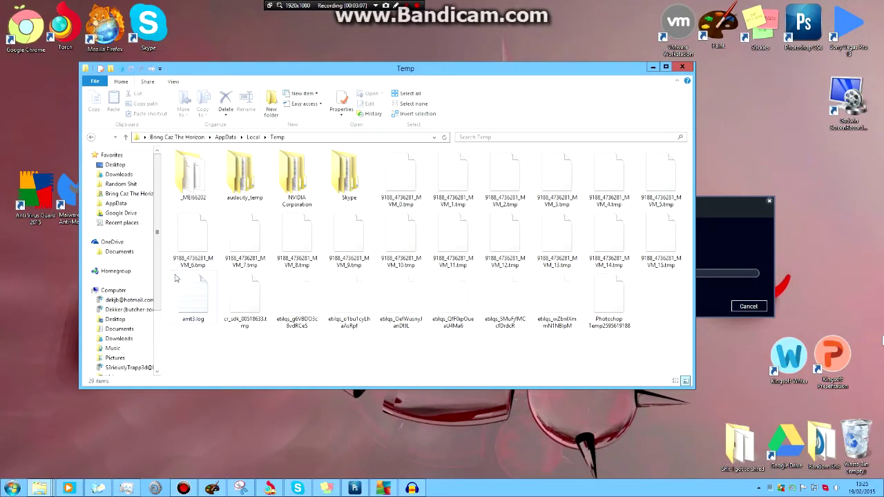
Open the Windows8_OS (C:) drive from the Computer view
{"action": "left_click", "coordinate": [128, 290]}
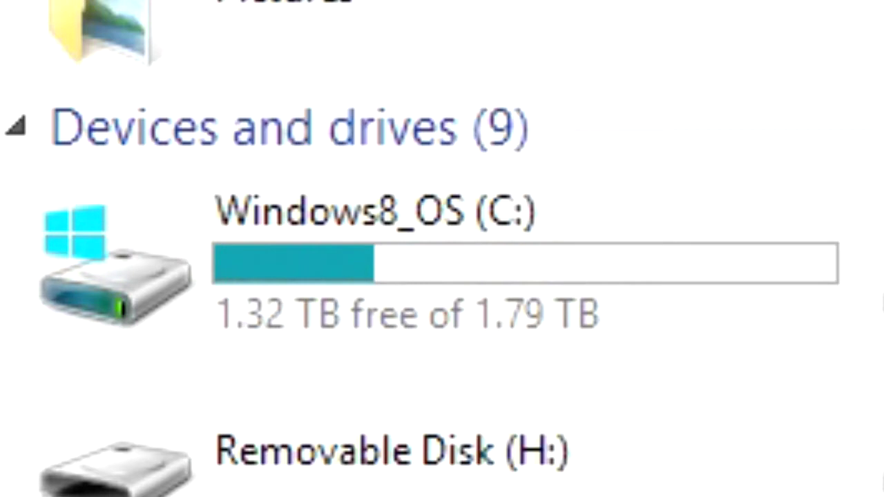
{"action": "left_click", "coordinate": [463, 282]}
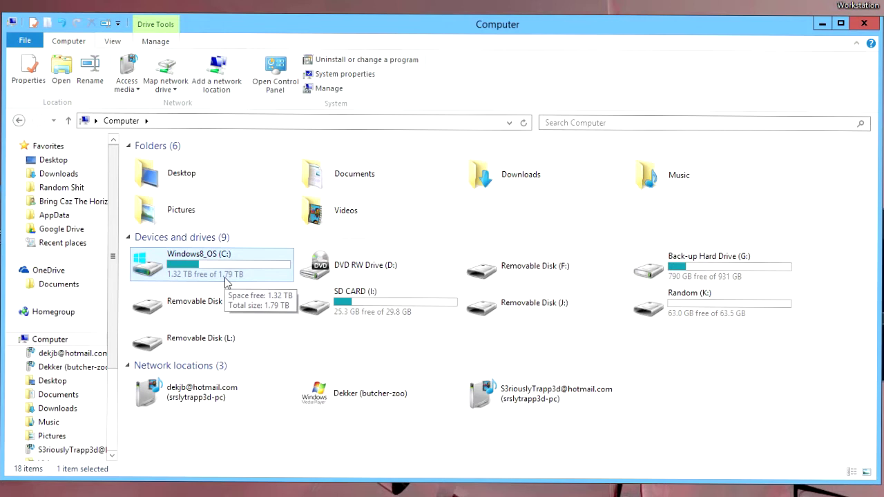
{"action": "double_click", "coordinate": [224, 278]}
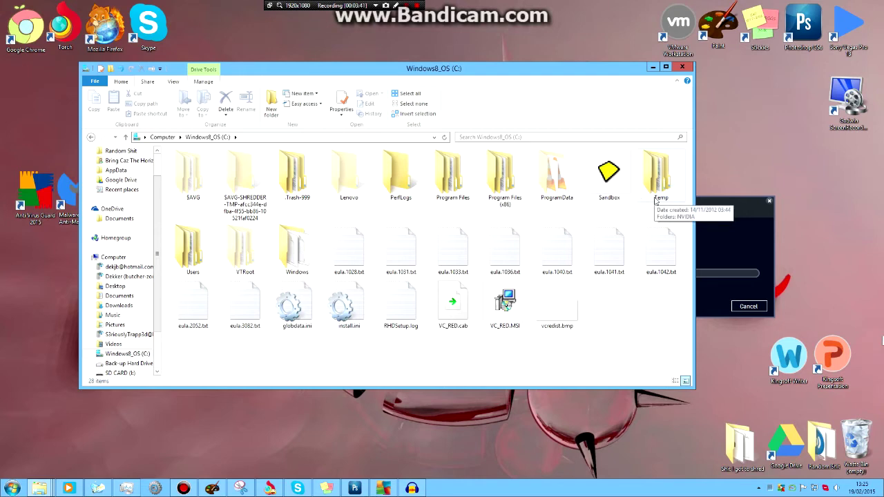
Browse the folders on drive C: and open the Windows folder
{"action": "double_click", "coordinate": [657, 199]}
{"action": "left_click", "coordinate": [263, 137]}
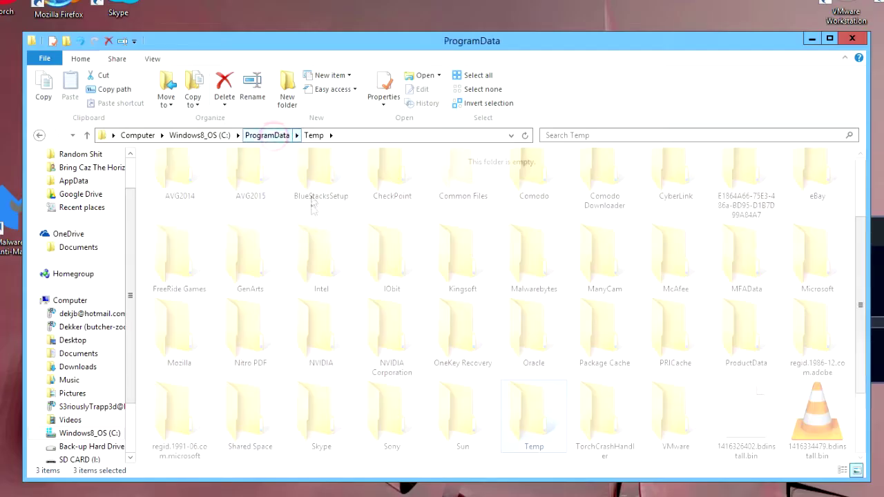
{"action": "scroll", "coordinate": [459, 297], "scroll_direction": "up", "scroll_amount": 2}
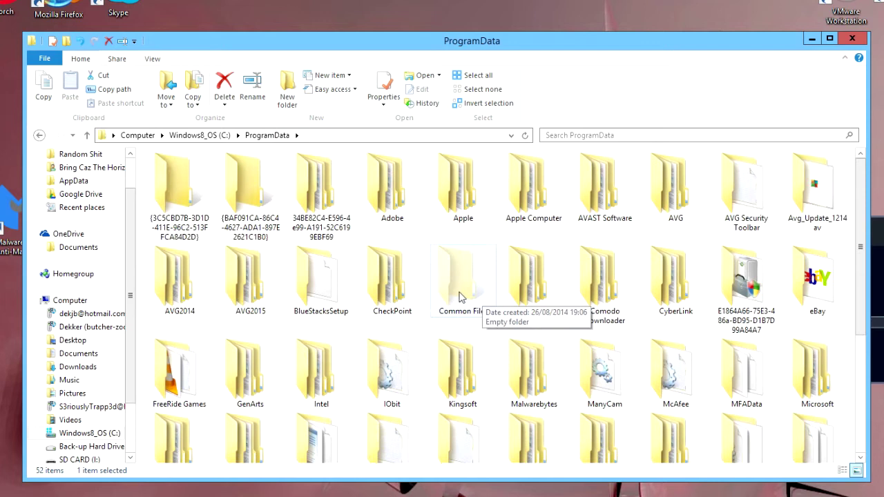
{"action": "left_click", "coordinate": [460, 296]}
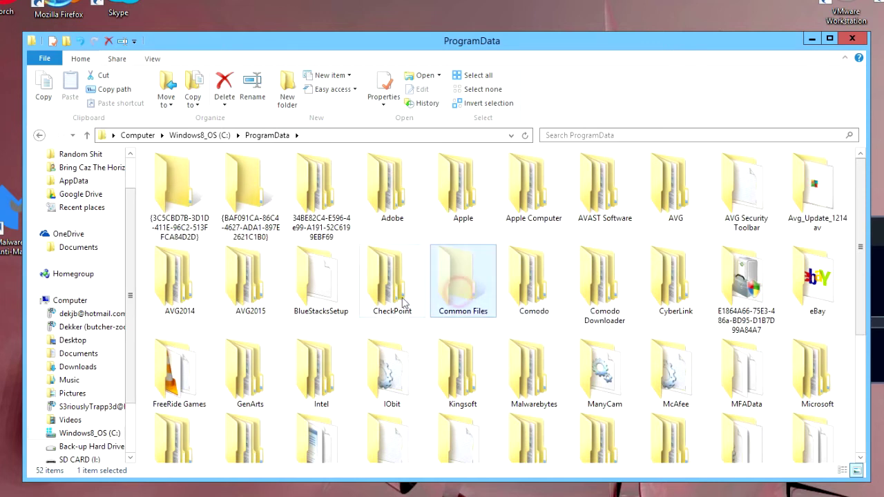
{"action": "left_click", "coordinate": [200, 136]}
{"action": "left_click", "coordinate": [550, 212]}
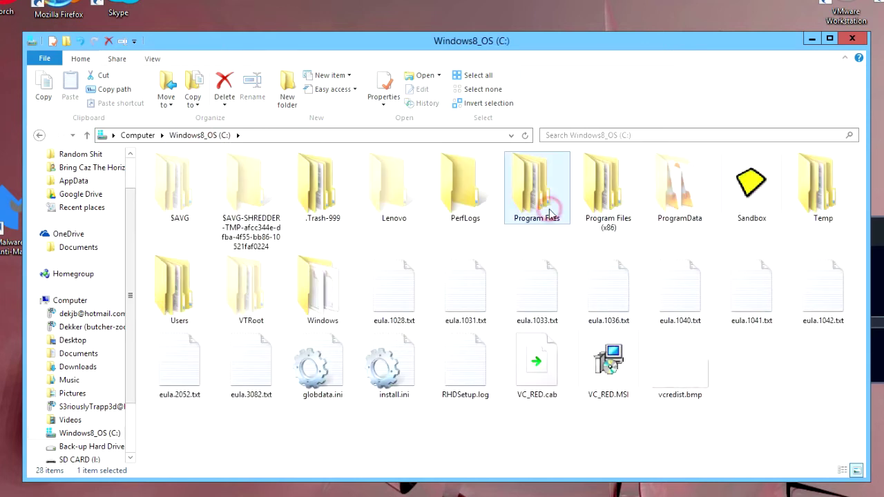
{"action": "left_click", "coordinate": [315, 300]}
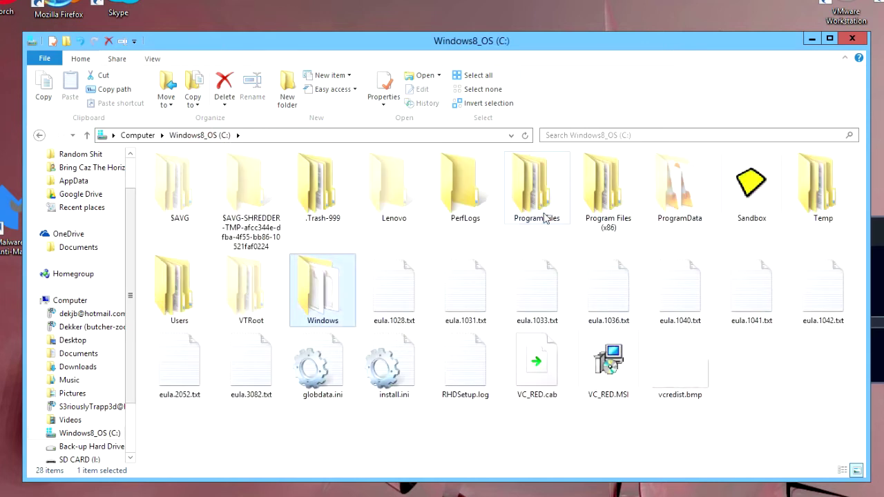
{"action": "double_click", "coordinate": [314, 300]}
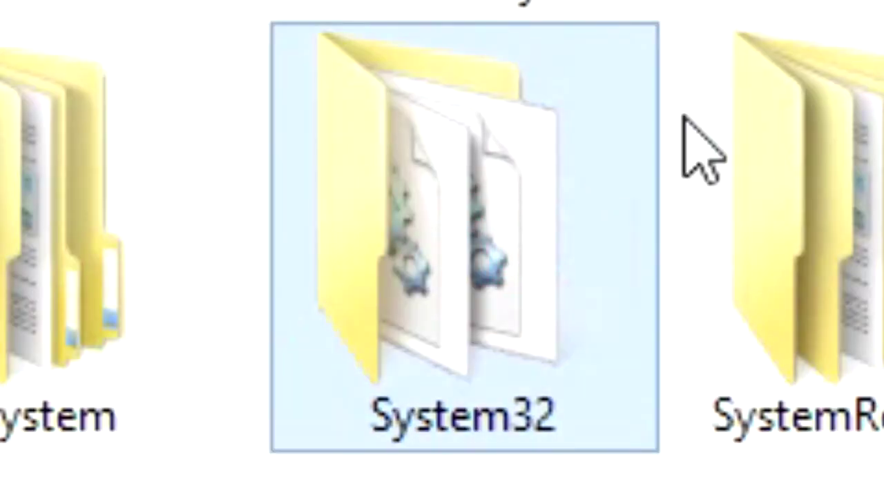
Visit System32, return to Windows, and move the selection toward Prefetch
{"action": "key", "text": "Up"}
{"action": "key", "text": "Down"}
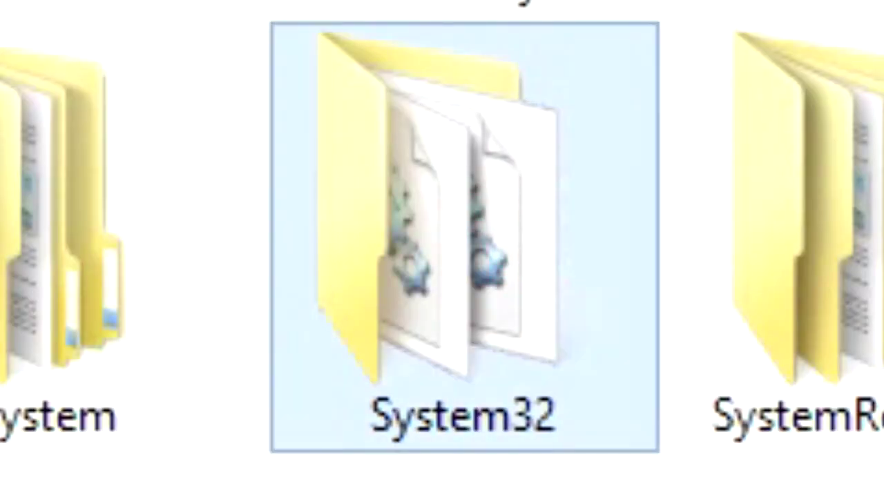
{"action": "double_click", "coordinate": [523, 286]}
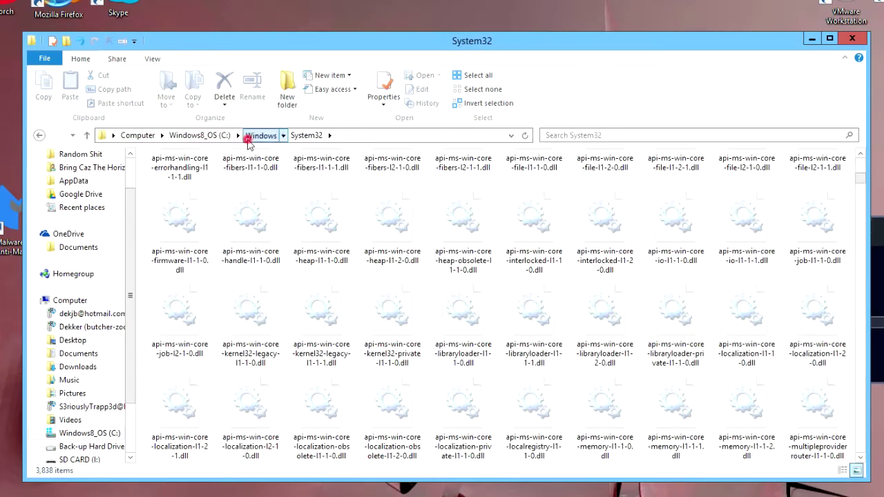
{"action": "left_click", "coordinate": [259, 135]}
{"action": "key", "text": "Left"}
{"action": "key", "text": "Left"}
{"action": "key", "text": "Left"}
{"action": "key", "text": "Left"}
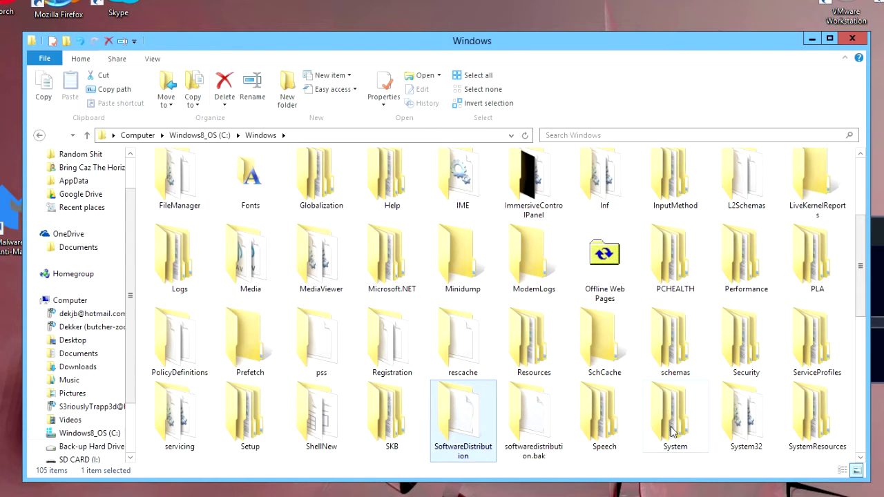
Open the Prefetch folder and grant access to it
{"action": "key", "text": "p"}
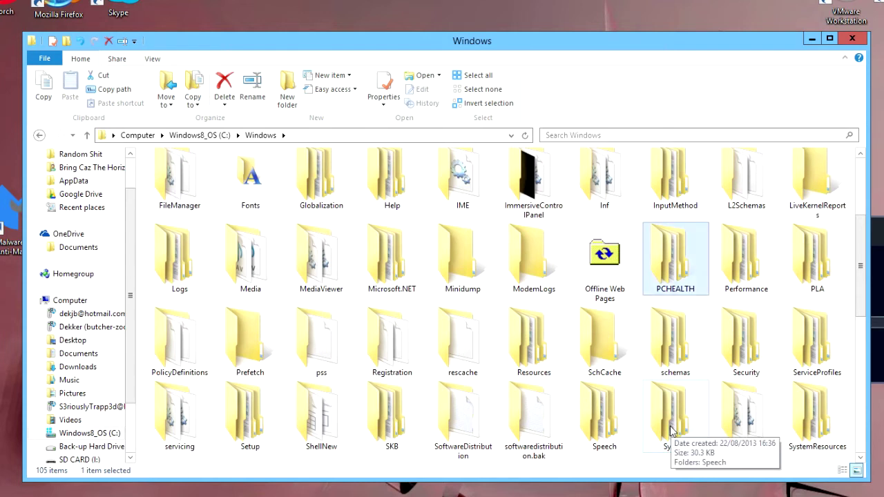
{"action": "key", "text": "p"}
{"action": "key", "text": "p"}
{"action": "key", "text": "p"}
{"action": "key", "text": "p"}
{"action": "key", "text": "Return"}
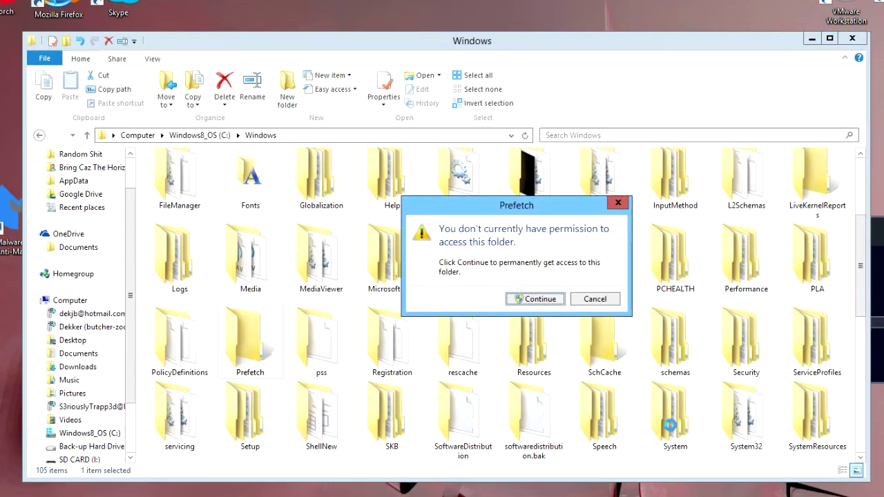
{"action": "key", "text": "Escape"}
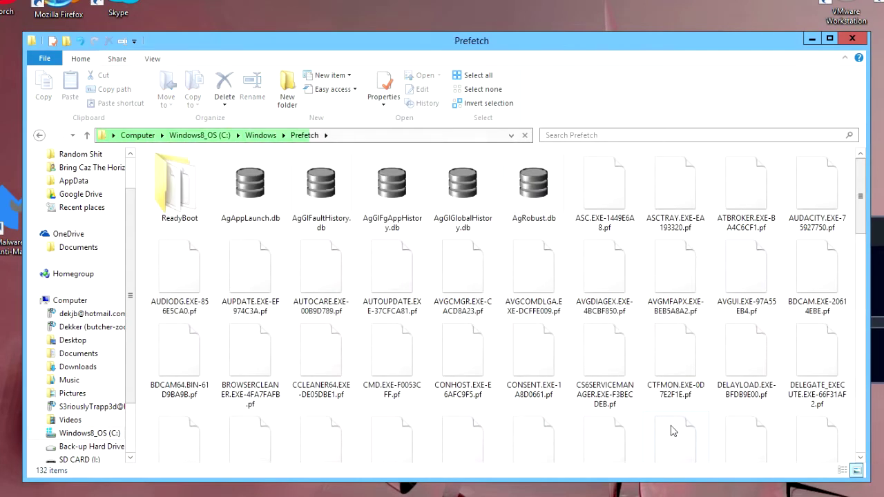
Delete all the files in Prefetch
{"action": "left_click", "coordinate": [447, 230]}
{"action": "key", "text": "ctrl+a"}
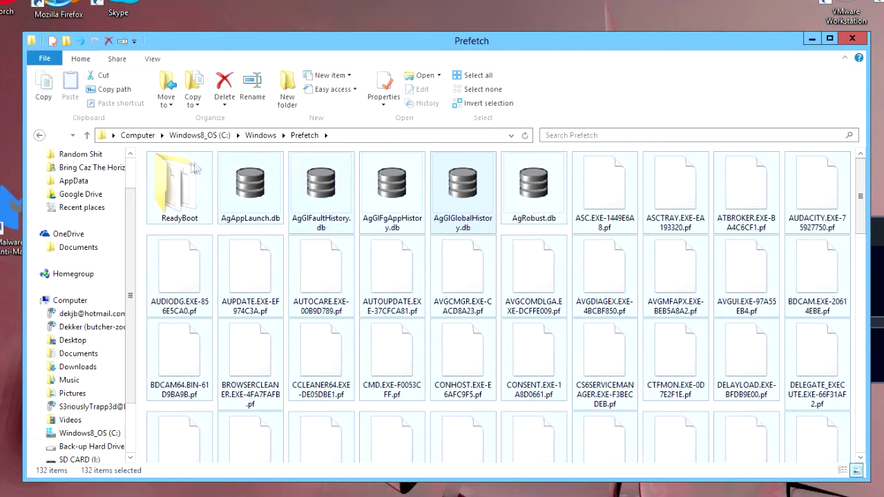
{"action": "key", "text": "Delete"}
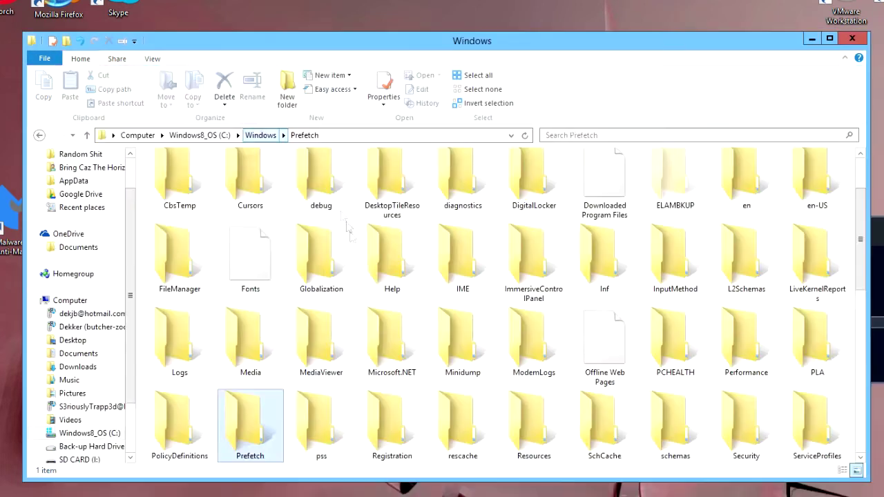
{"action": "key", "text": "t"}
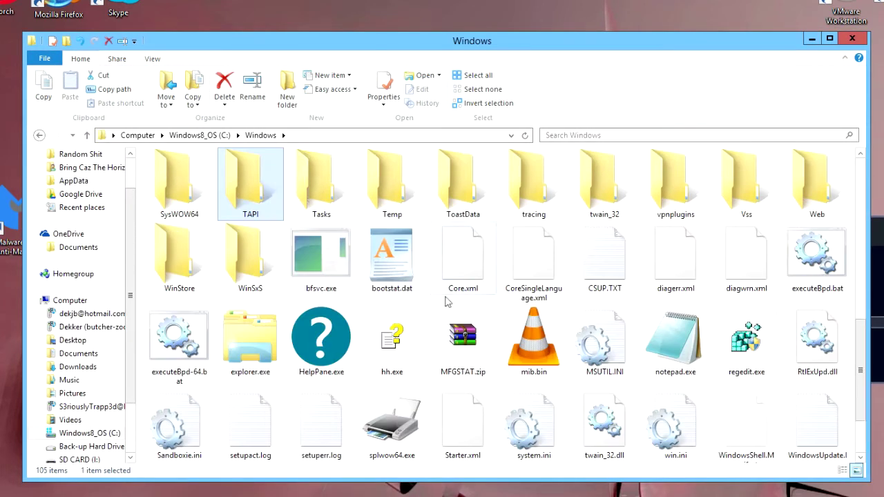
Delete C:\Windows\Temp's contents, skipping the in-use folders, then close Explorer
{"action": "double_click", "coordinate": [391, 194]}
{"action": "double_click", "coordinate": [391, 195]}
{"action": "left_click_drag", "start_coordinate": [469, 286], "coordinate": [138, 153]}
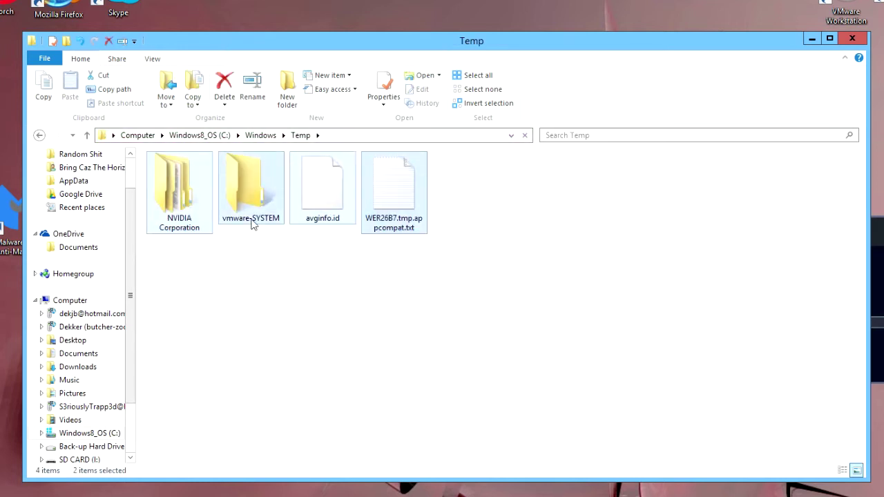
{"action": "key", "text": "Delete"}
{"action": "key", "text": "Return"}
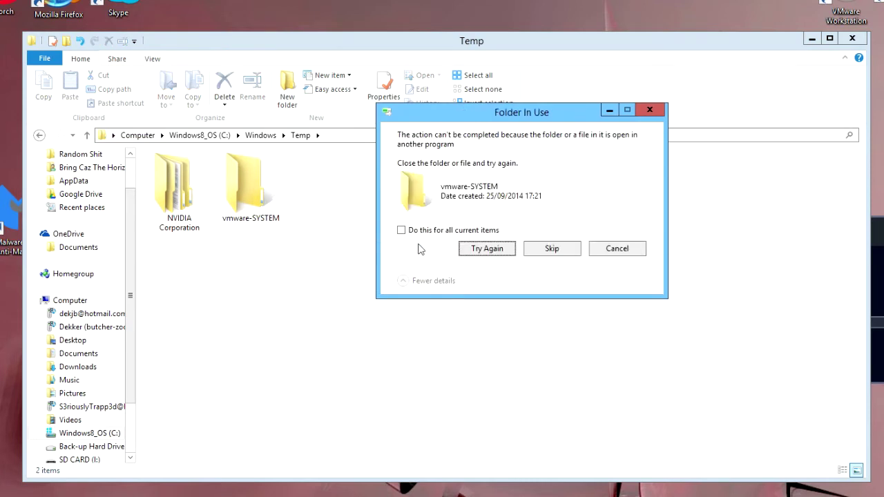
{"action": "left_click", "coordinate": [436, 231]}
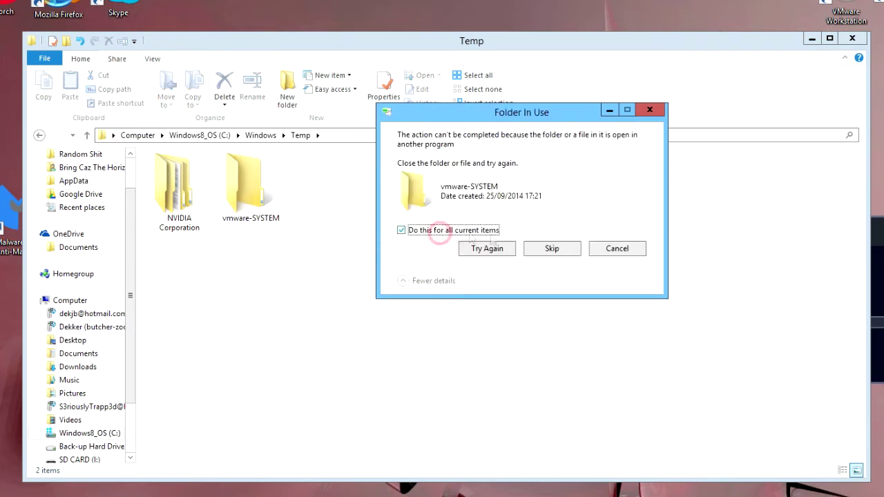
{"action": "left_click", "coordinate": [547, 250]}
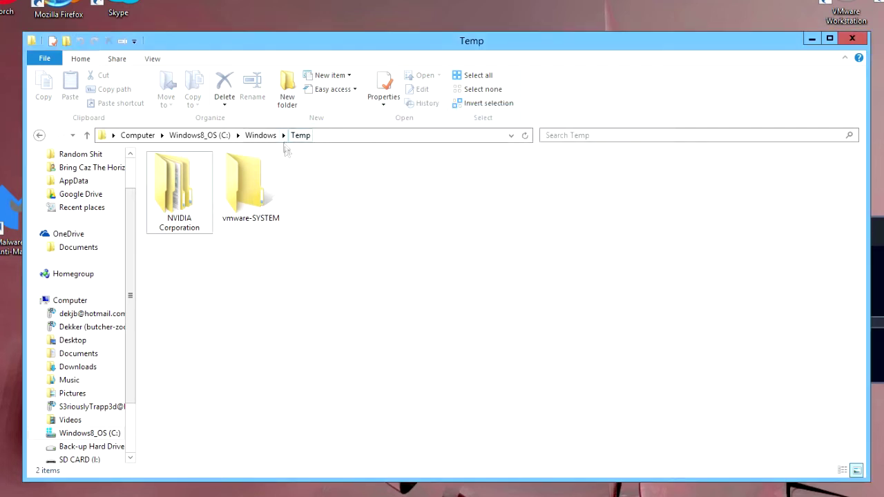
{"action": "key", "text": "BackSpace"}
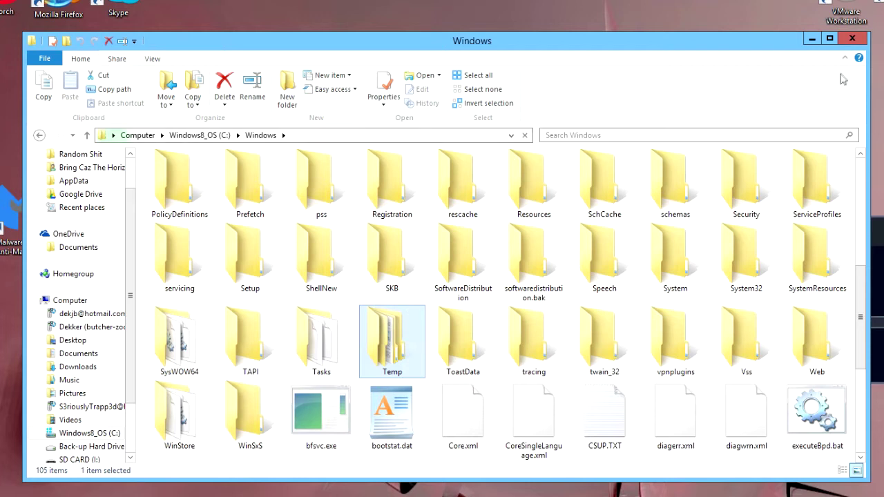
{"action": "left_click", "coordinate": [853, 40]}
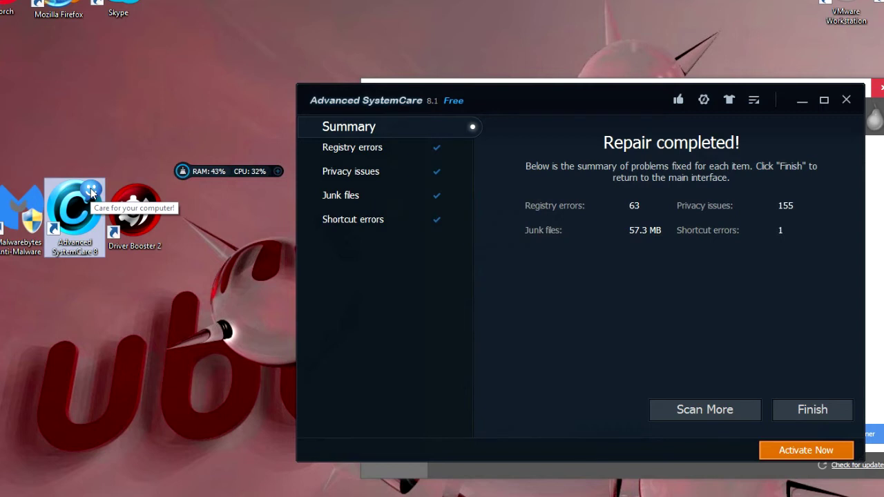
Review the fixed privacy issues list in Advanced SystemCare, then close it
{"action": "left_click_drag", "start_coordinate": [539, 101], "coordinate": [363, 89]}
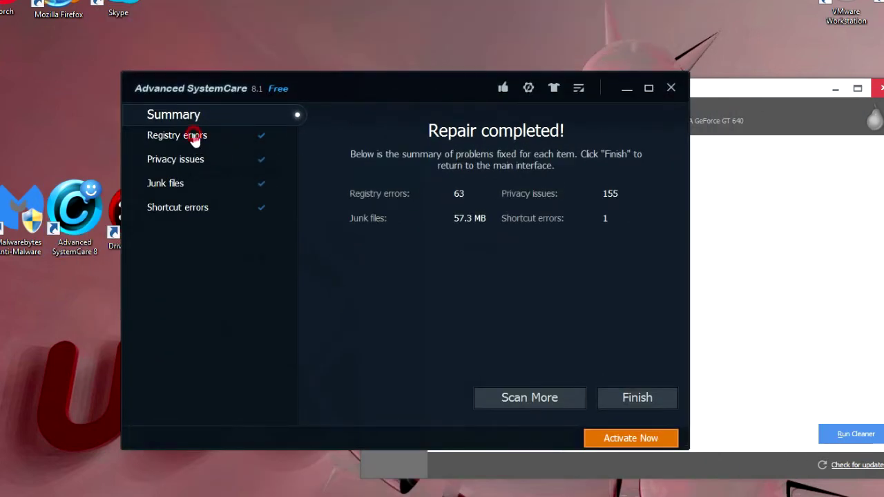
{"action": "left_click", "coordinate": [169, 165]}
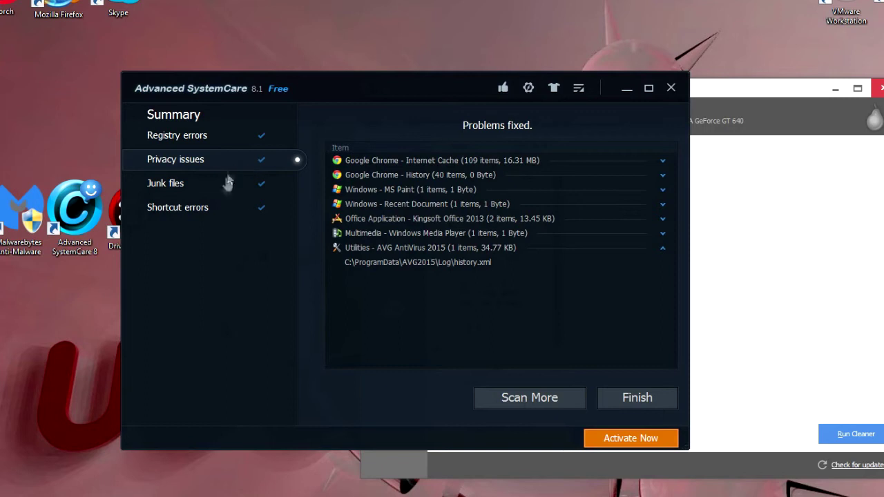
{"action": "left_click", "coordinate": [668, 86]}
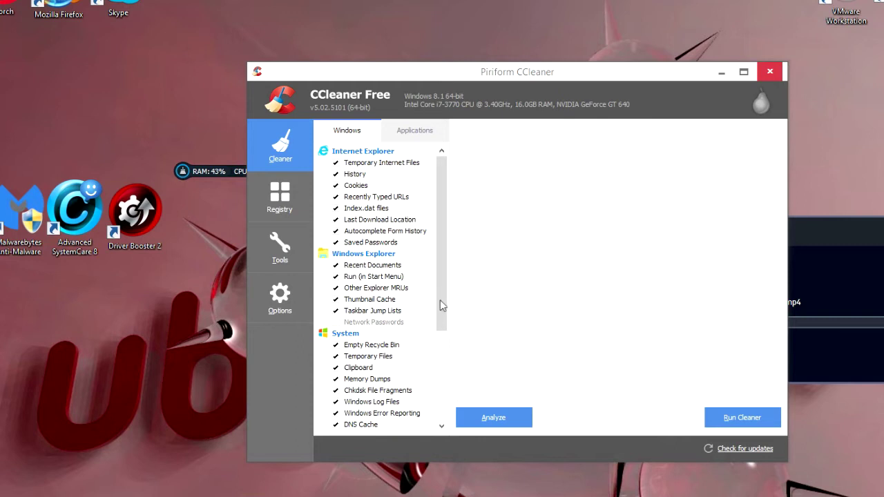
Review CCleaner's Windows and Applications checklists, including the Firefox, Chrome and Java entries
{"action": "left_click_drag", "start_coordinate": [440, 304], "coordinate": [434, 401]}
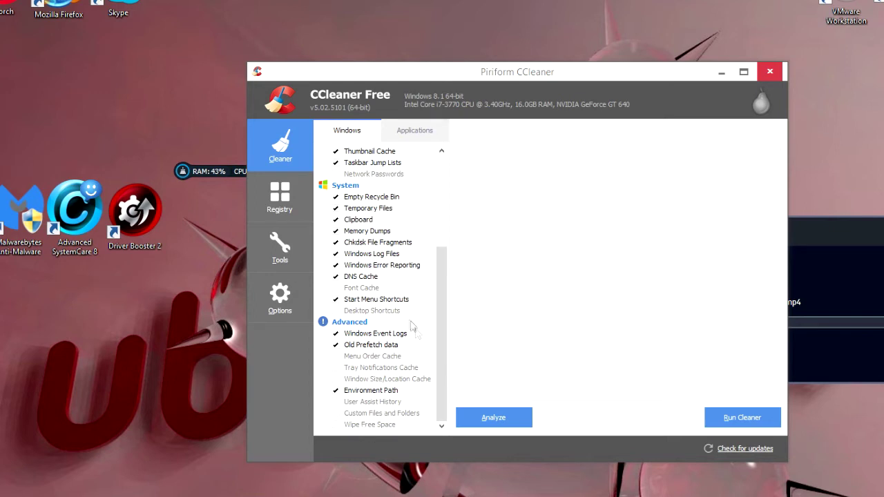
{"action": "left_click", "coordinate": [406, 130]}
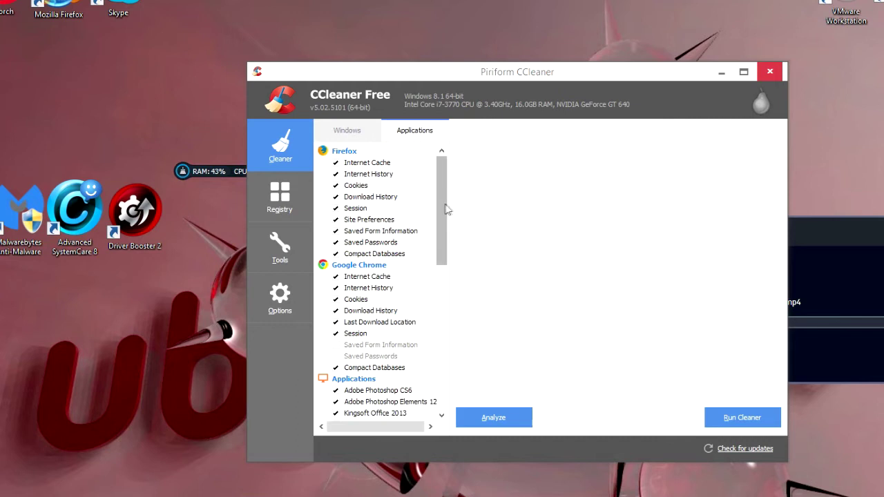
{"action": "left_click_drag", "start_coordinate": [444, 208], "coordinate": [452, 252]}
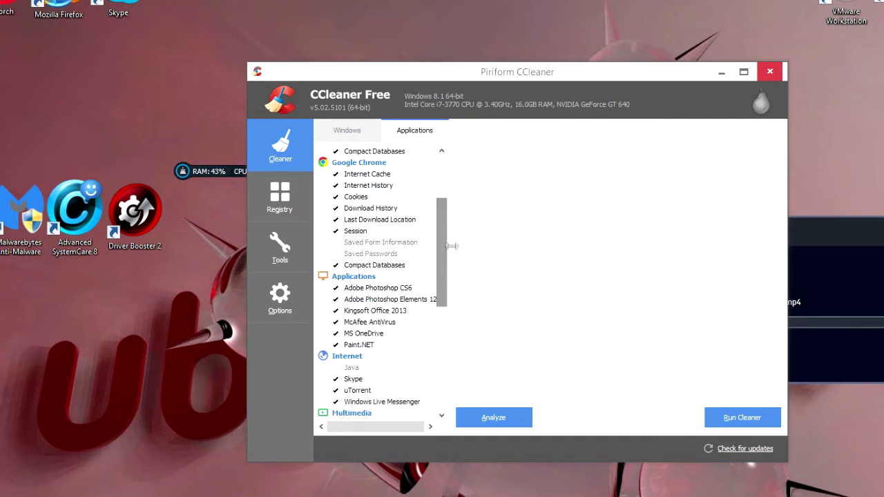
{"action": "left_click", "coordinate": [332, 372]}
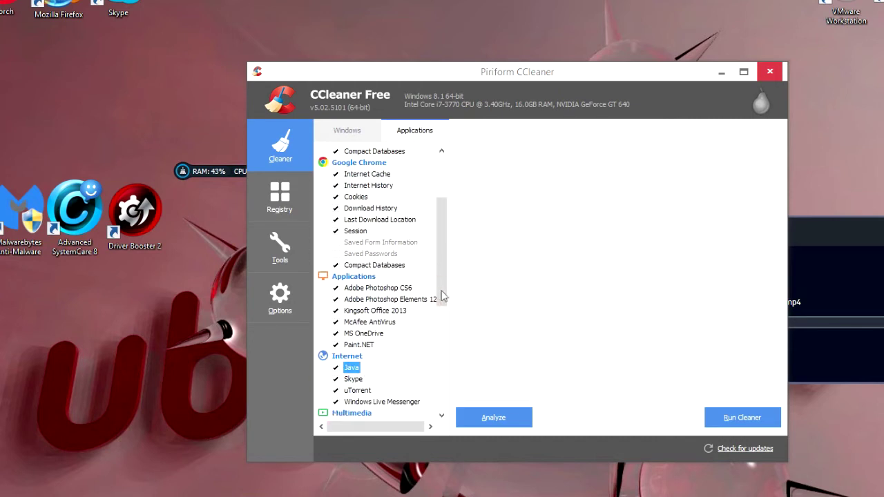
{"action": "left_click_drag", "start_coordinate": [440, 296], "coordinate": [444, 368]}
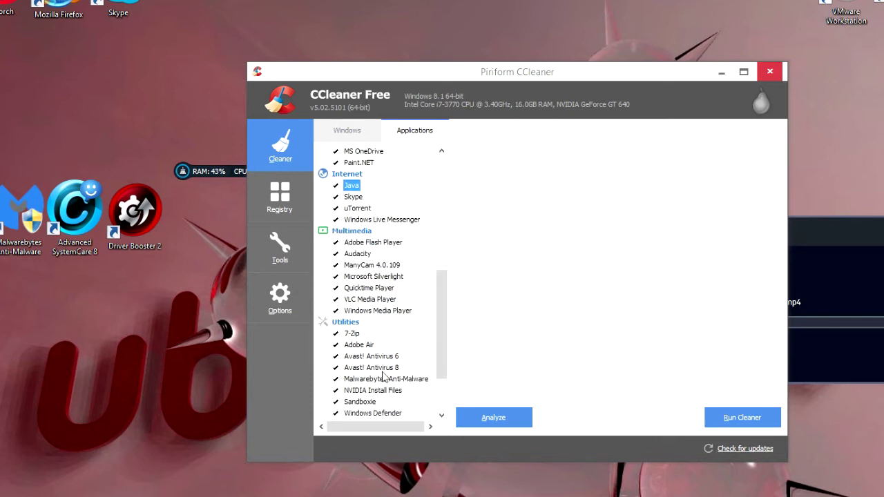
{"action": "scroll", "coordinate": [442, 376], "scroll_direction": "down", "scroll_amount": 2}
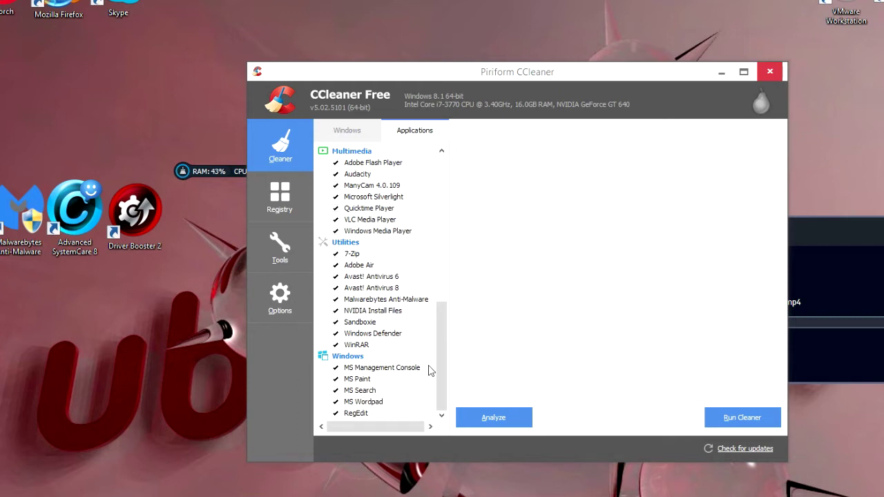
{"action": "scroll", "coordinate": [394, 361], "scroll_direction": "up", "scroll_amount": 5}
{"action": "scroll", "coordinate": [397, 370], "scroll_direction": "down", "scroll_amount": 5}
{"action": "left_click", "coordinate": [357, 131]}
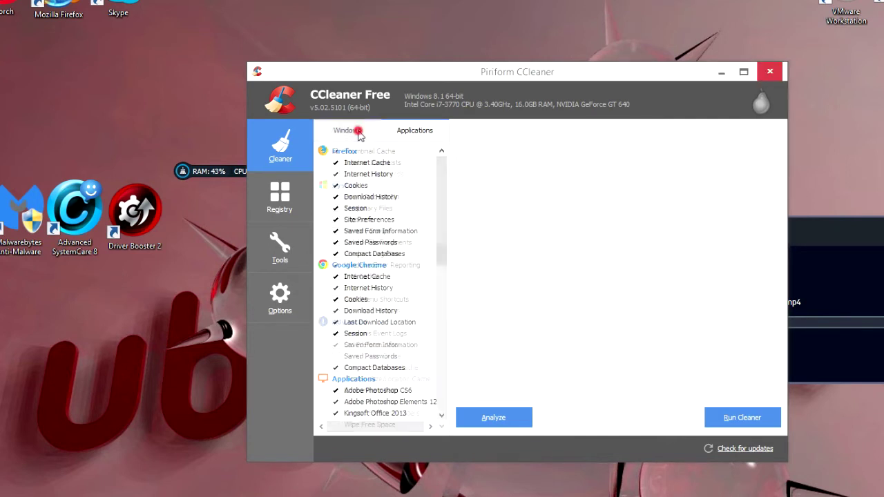
{"action": "left_click", "coordinate": [401, 131]}
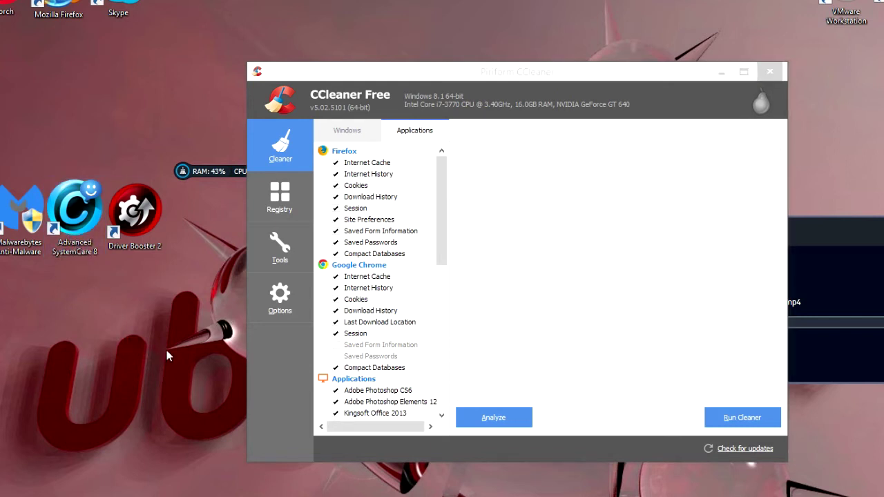
Run the cleaner (23.2 MB removed) and inspect the Internet Explorer temporary files and cookies results
{"action": "left_click", "coordinate": [767, 417]}
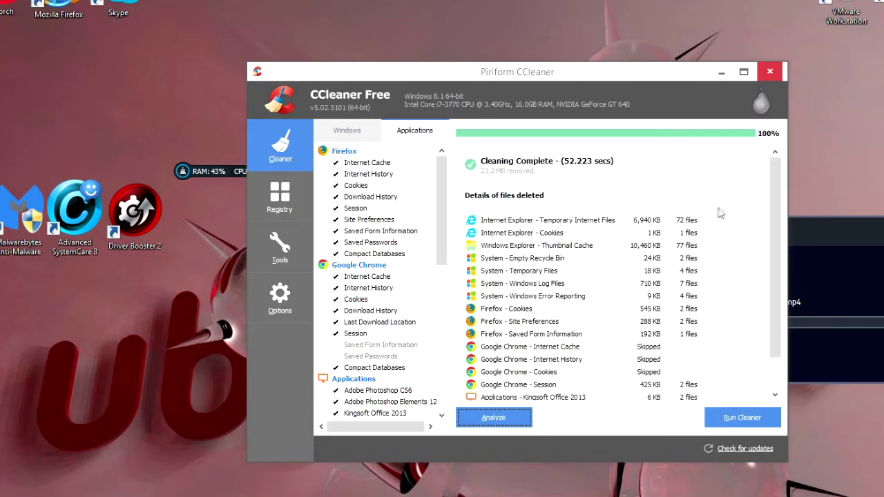
{"action": "scroll", "coordinate": [711, 279], "scroll_direction": "down", "scroll_amount": 1}
{"action": "left_click", "coordinate": [562, 181]}
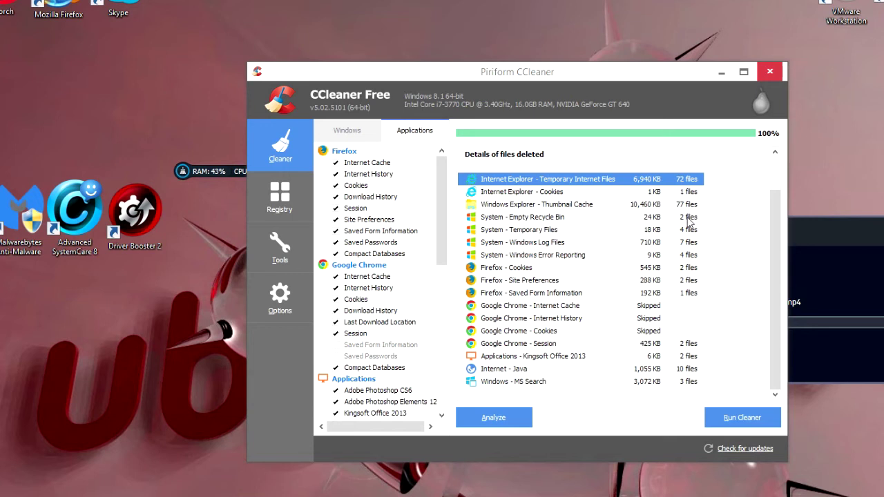
{"action": "left_click", "coordinate": [685, 191]}
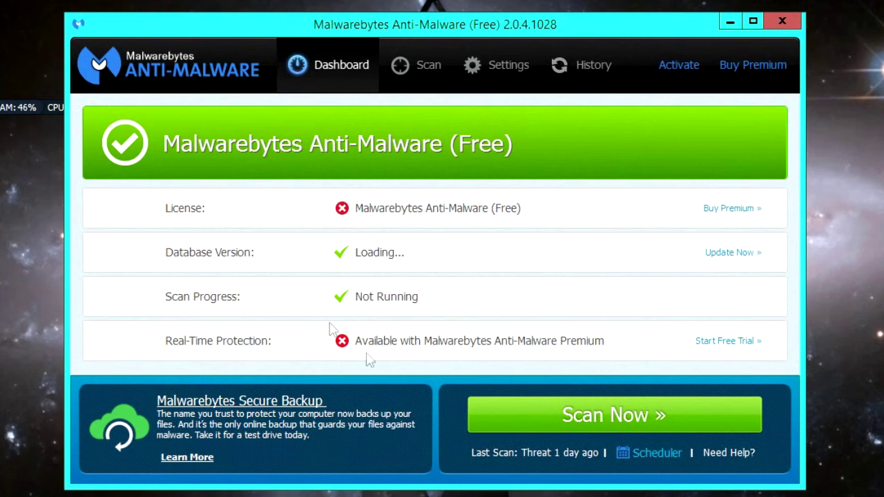
Update the Malwarebytes database to v2015.02.20.06 and go to the Scan page
{"action": "left_click", "coordinate": [735, 253]}
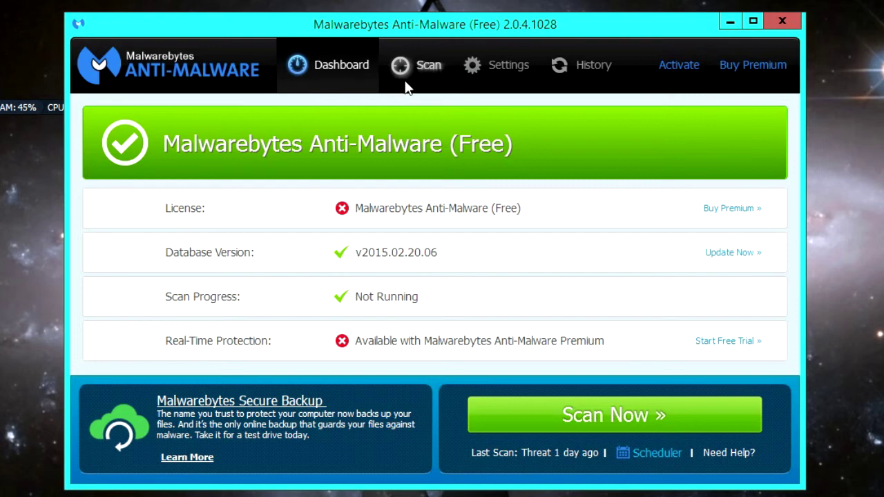
{"action": "left_click", "coordinate": [406, 81]}
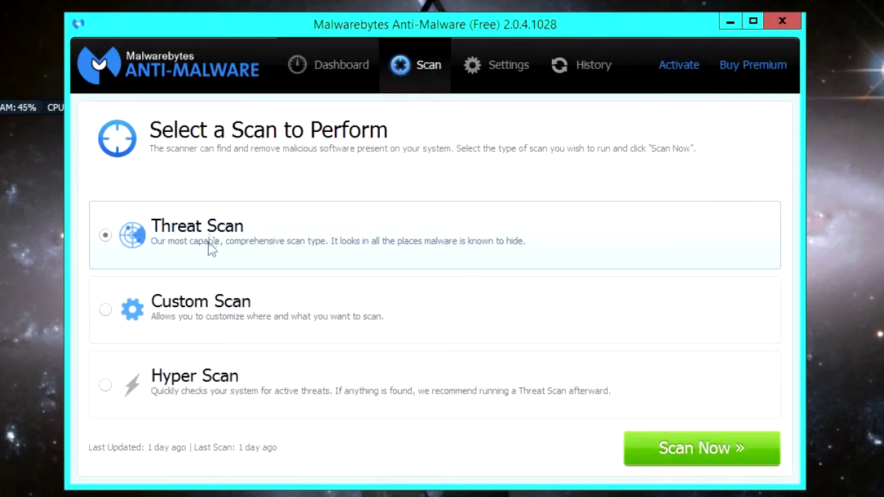
Launch Malwarebytes' Threat Scan with Scan Now, then close the Malwarebytes window
{"action": "left_click", "coordinate": [739, 450]}
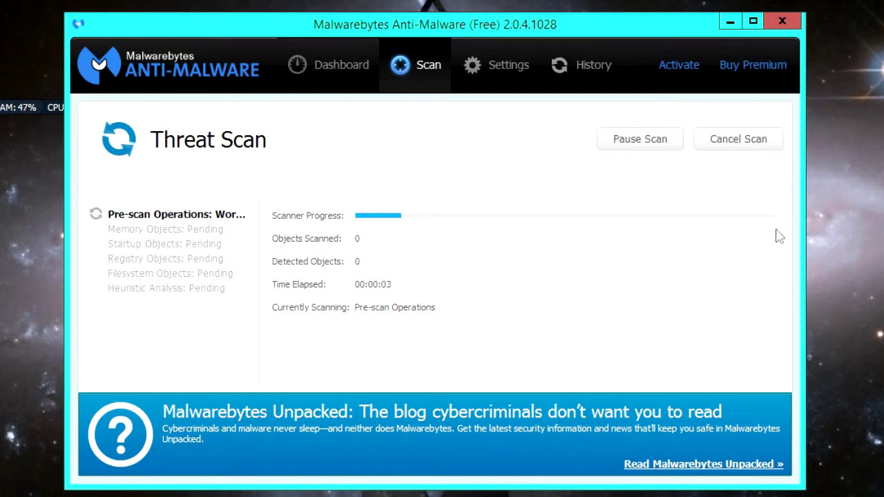
{"action": "left_click", "coordinate": [791, 31]}
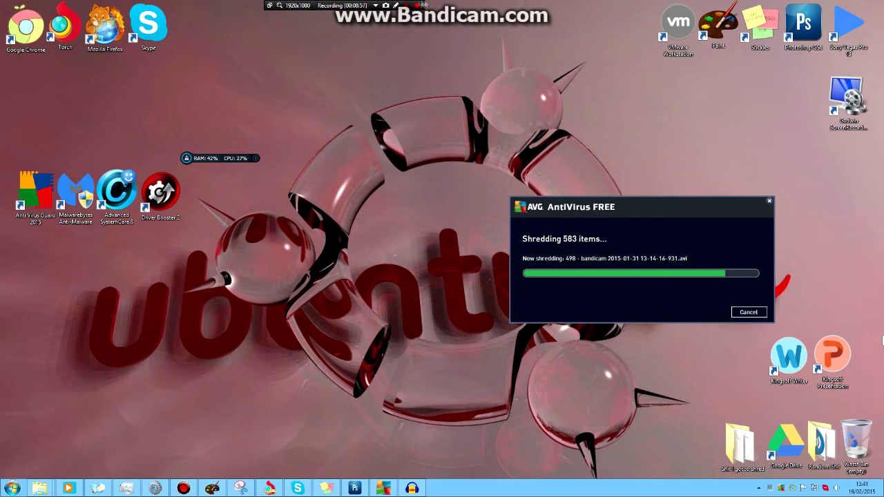
Browse All Programs, minimize Bandicam, and launch AVG AntiVirus Free from its desktop shortcut
{"action": "left_click", "coordinate": [9, 488]}
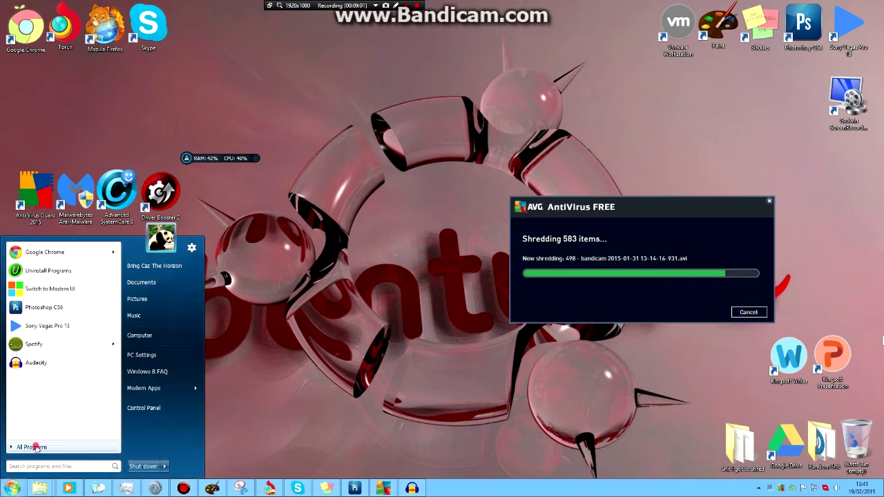
{"action": "left_click", "coordinate": [37, 448]}
{"action": "scroll", "coordinate": [53, 388], "scroll_direction": "down", "scroll_amount": 8}
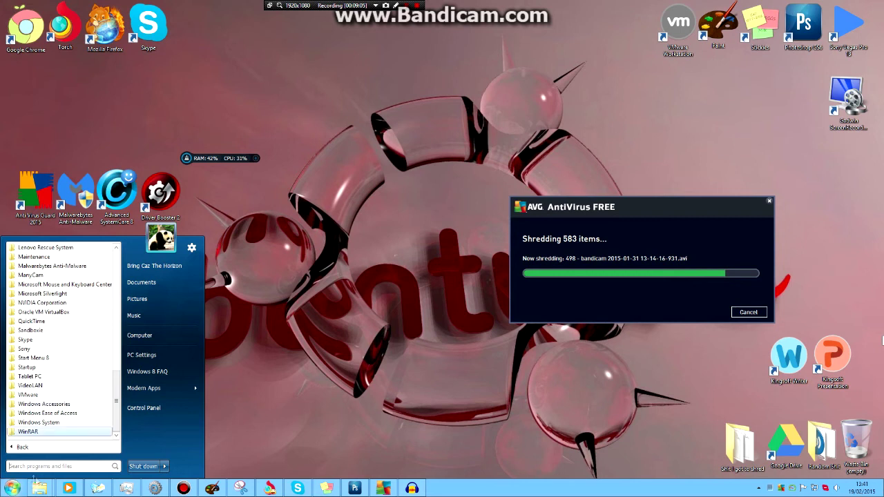
{"action": "left_click", "coordinate": [19, 488]}
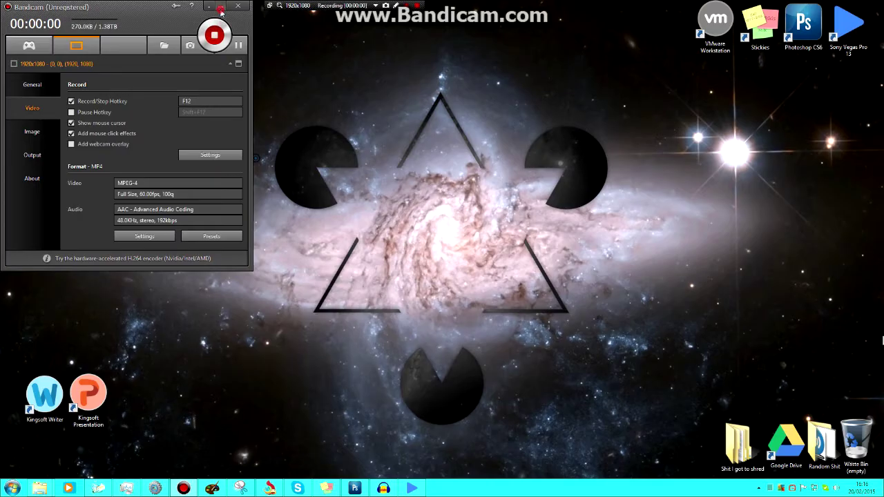
{"action": "left_click", "coordinate": [221, 6]}
{"action": "double_click", "coordinate": [43, 240]}
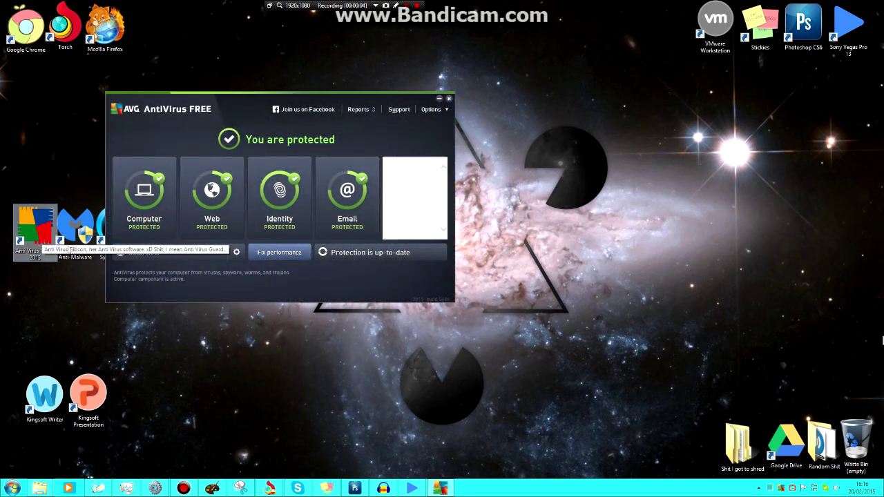
Check AVG's Reports confirming the Whole Computer Scan found no threats, then move the window right
{"action": "left_click", "coordinate": [358, 110]}
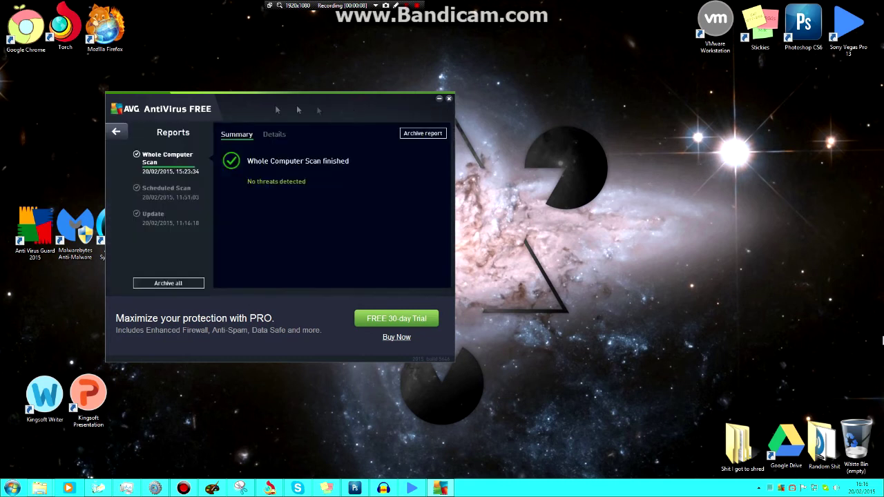
{"action": "left_click", "coordinate": [116, 131]}
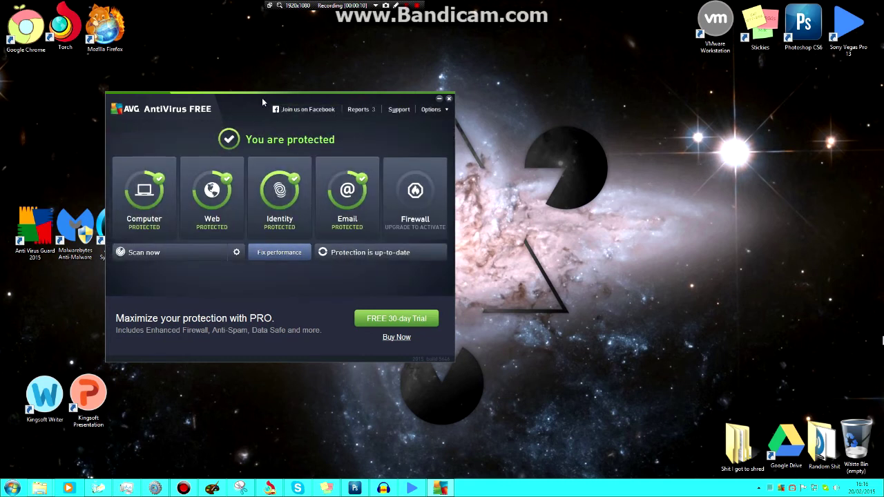
{"action": "left_click", "coordinate": [358, 112]}
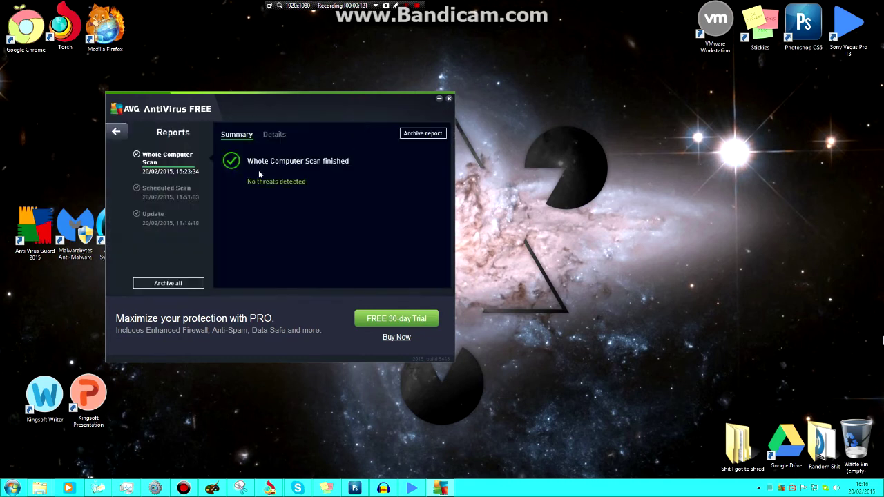
{"action": "left_click", "coordinate": [116, 131]}
{"action": "left_click_drag", "start_coordinate": [217, 102], "coordinate": [350, 106]}
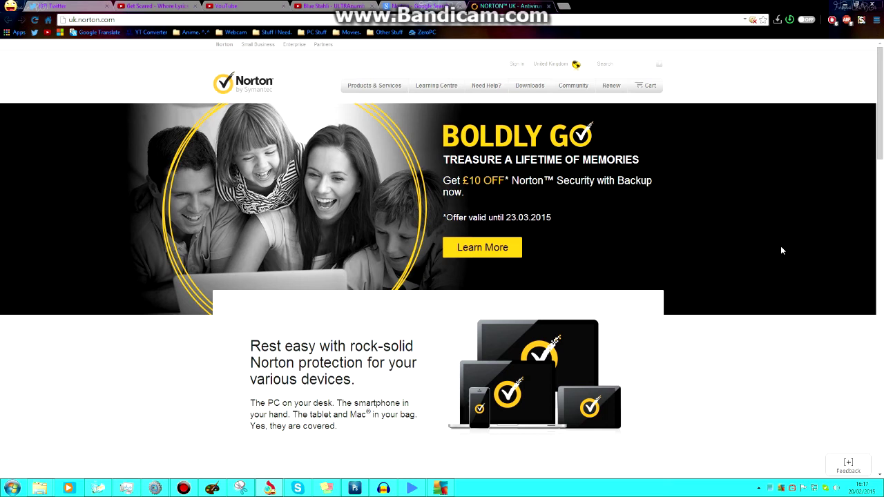
Scroll the Norton UK homepage down to its footer, then bring Bandicam forward
{"action": "scroll", "coordinate": [782, 250], "scroll_direction": "down", "scroll_amount": 4}
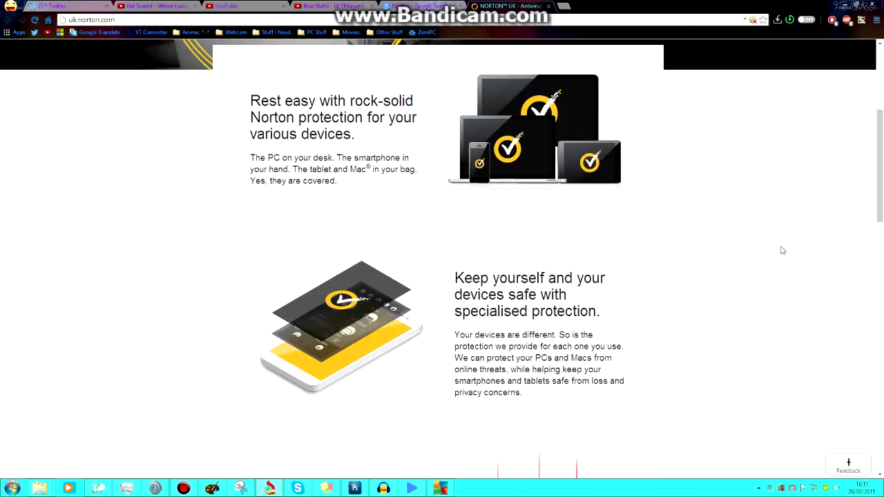
{"action": "scroll", "coordinate": [783, 252], "scroll_direction": "down", "scroll_amount": 4}
{"action": "scroll", "coordinate": [782, 252], "scroll_direction": "down", "scroll_amount": 5}
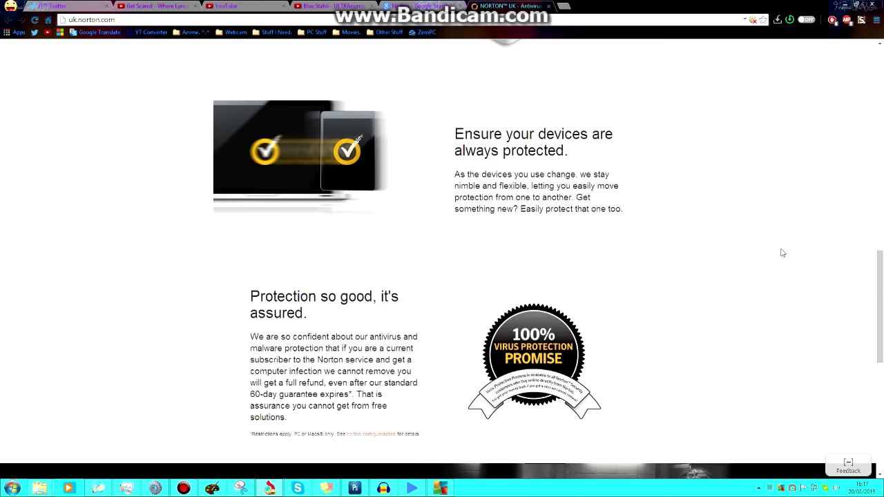
{"action": "scroll", "coordinate": [780, 250], "scroll_direction": "down", "scroll_amount": 5}
{"action": "scroll", "coordinate": [734, 277], "scroll_direction": "down", "scroll_amount": 3}
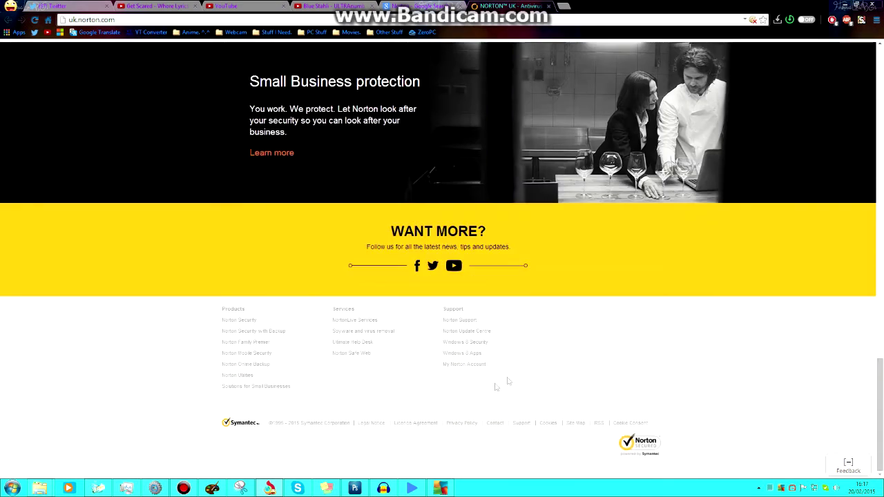
{"action": "left_click", "coordinate": [183, 489]}
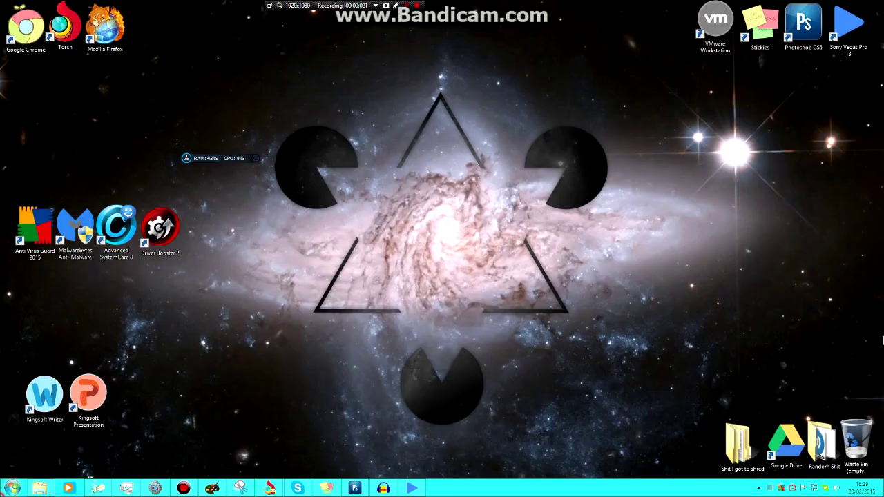
Go from Start to Control Panel's Uninstall a program list under Programs
{"action": "left_click", "coordinate": [12, 489]}
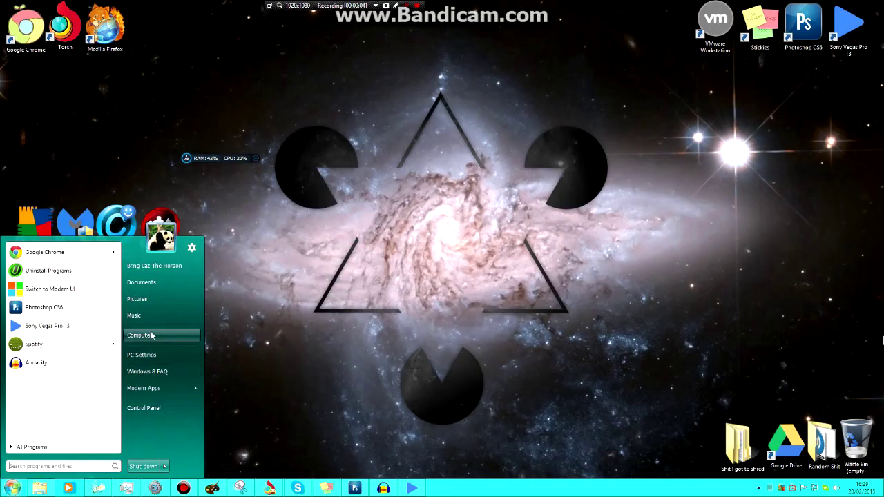
{"action": "left_click", "coordinate": [165, 409]}
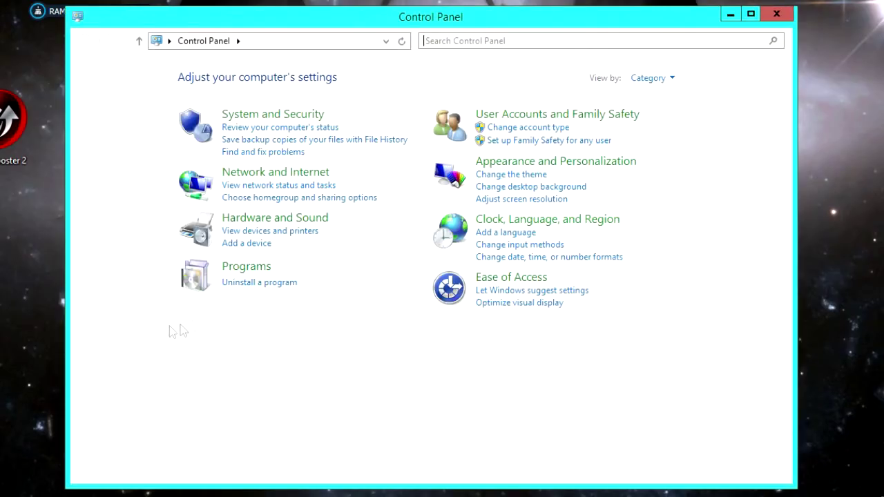
{"action": "left_click", "coordinate": [242, 283]}
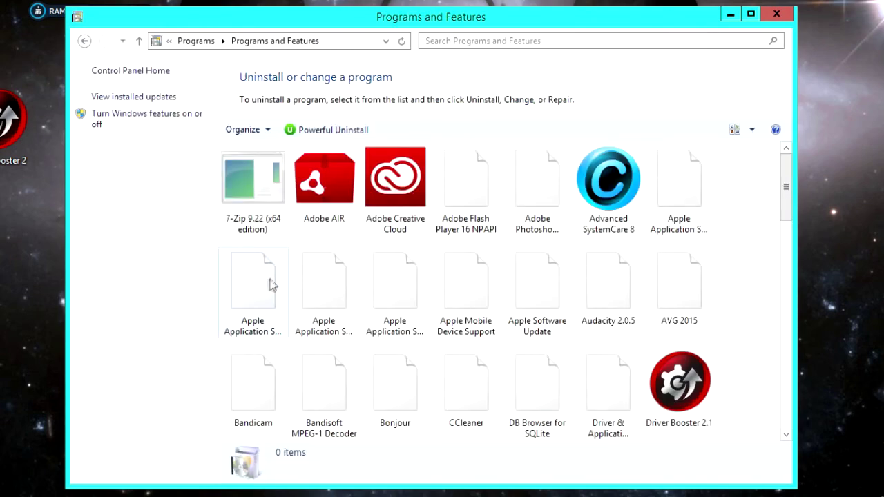